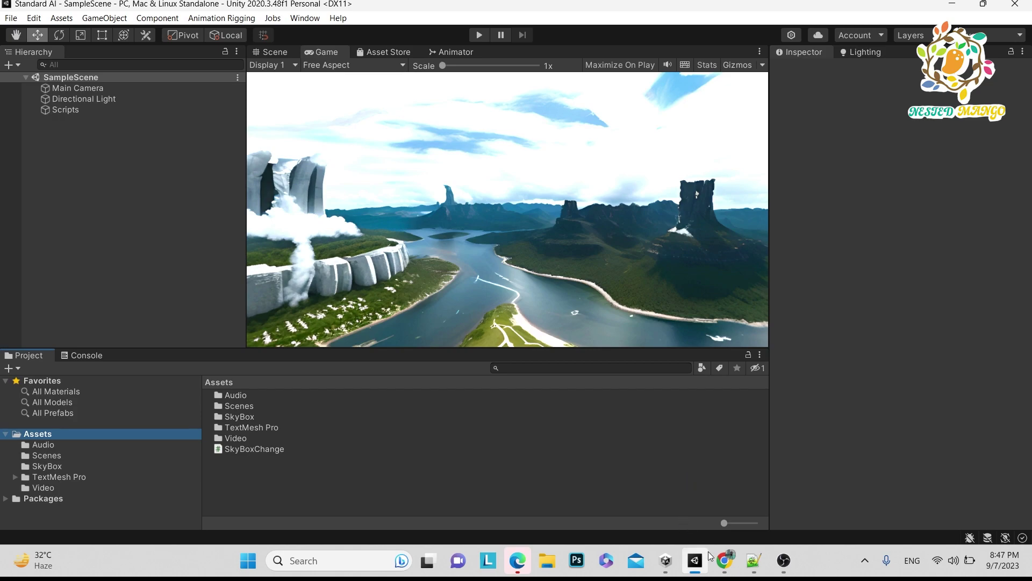
Play the Butterflies pack 3D demo video and browse gallery previews up to the pink-butterfly image 7.
left_click(724, 560)
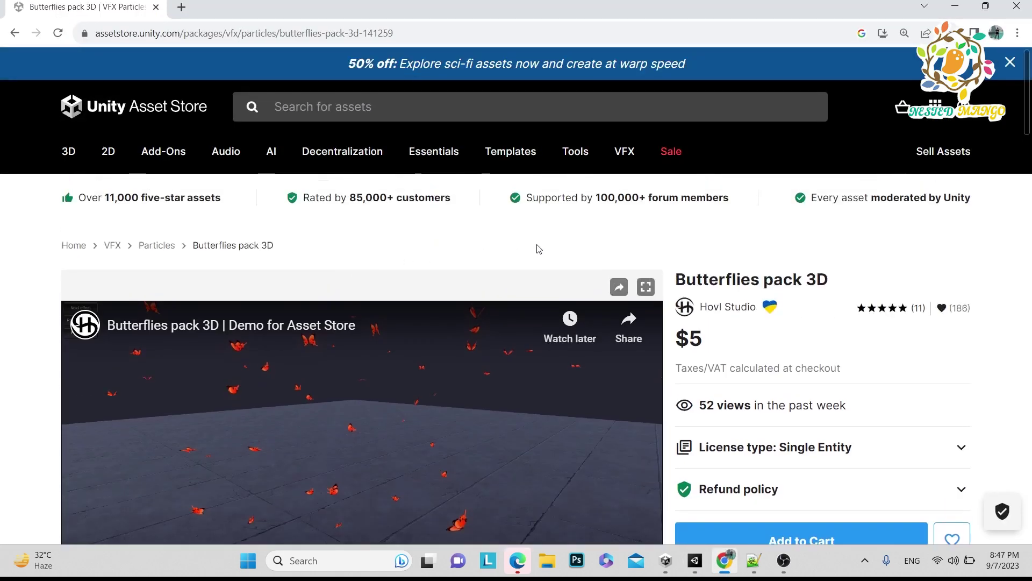
scroll(496, 256, "down", 1)
scroll(276, 257, "down", 1)
scroll(275, 258, "up", 2)
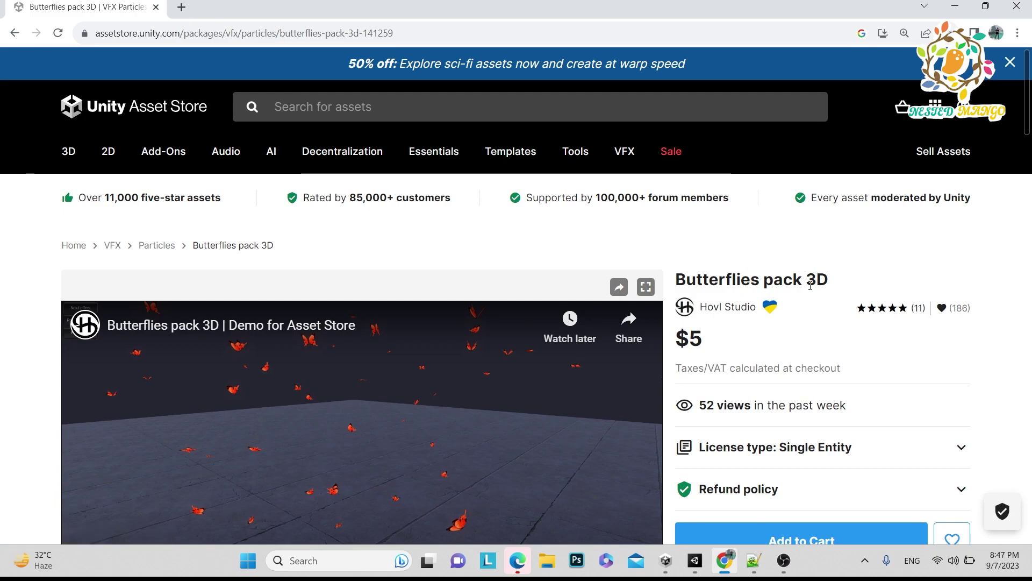
scroll(365, 347, "down", 2)
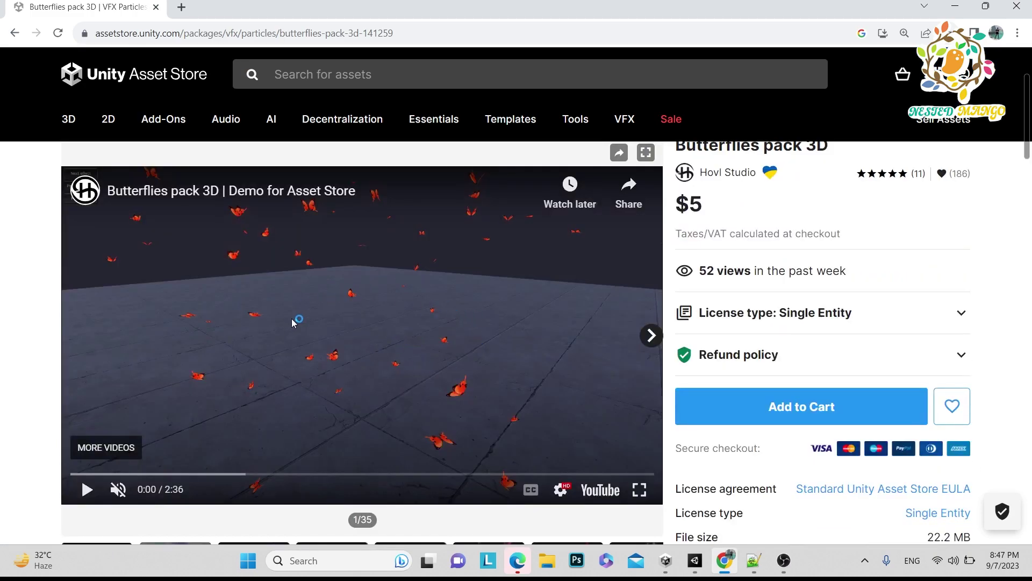
left_click(87, 489)
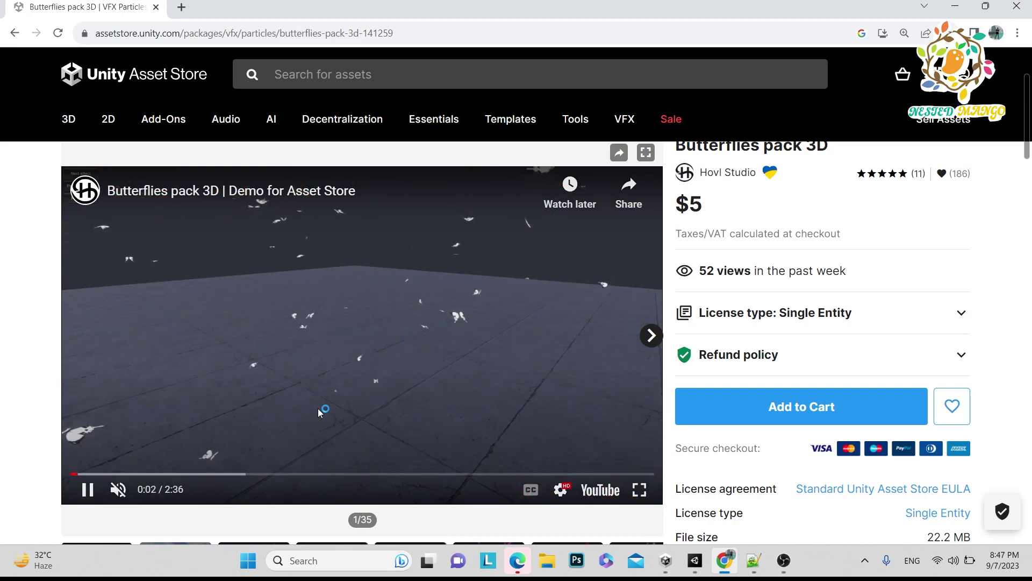
scroll(715, 313, "up", 2)
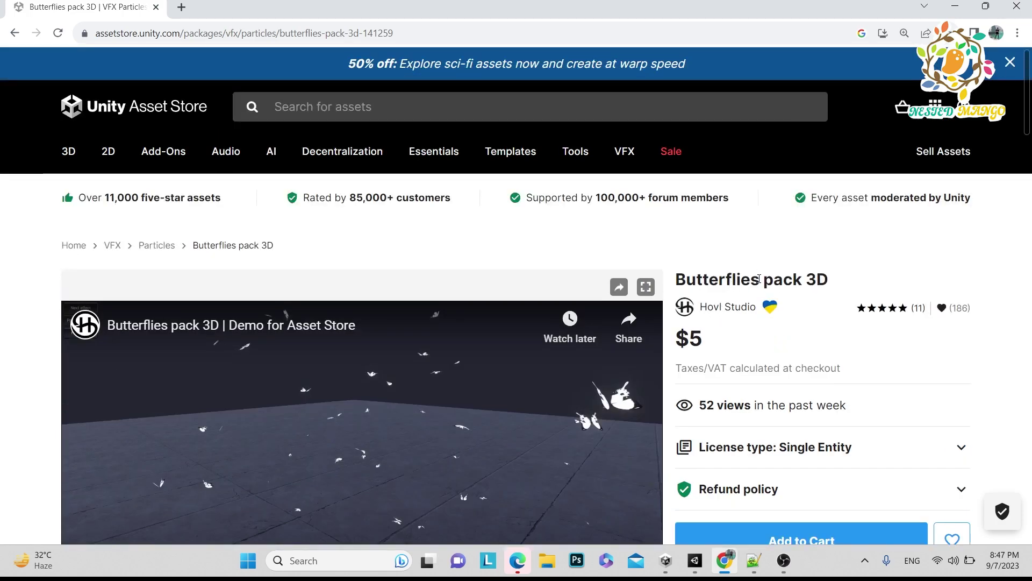
scroll(750, 305, "down", 2)
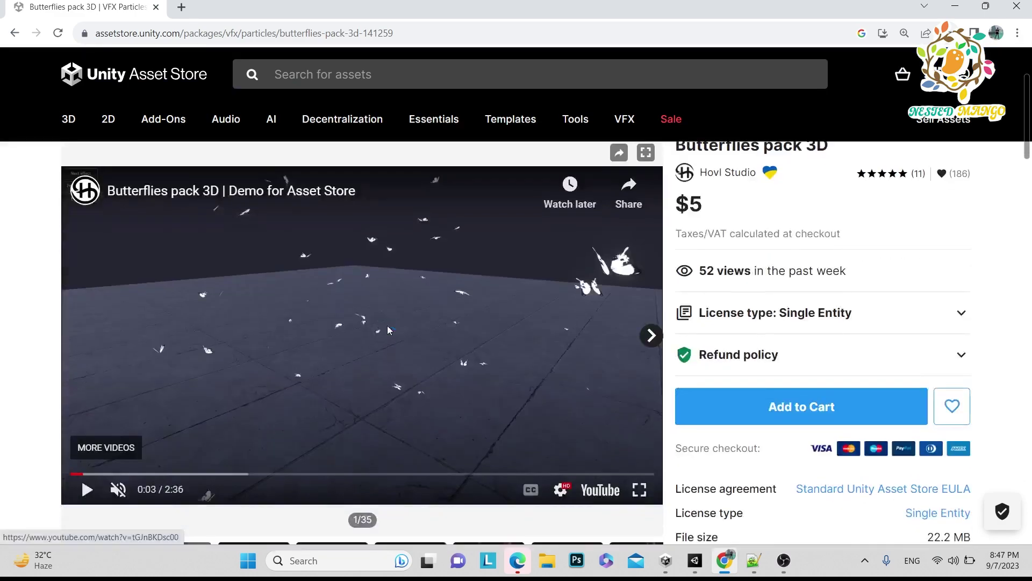
scroll(243, 367, "down", 2)
left_click(194, 439)
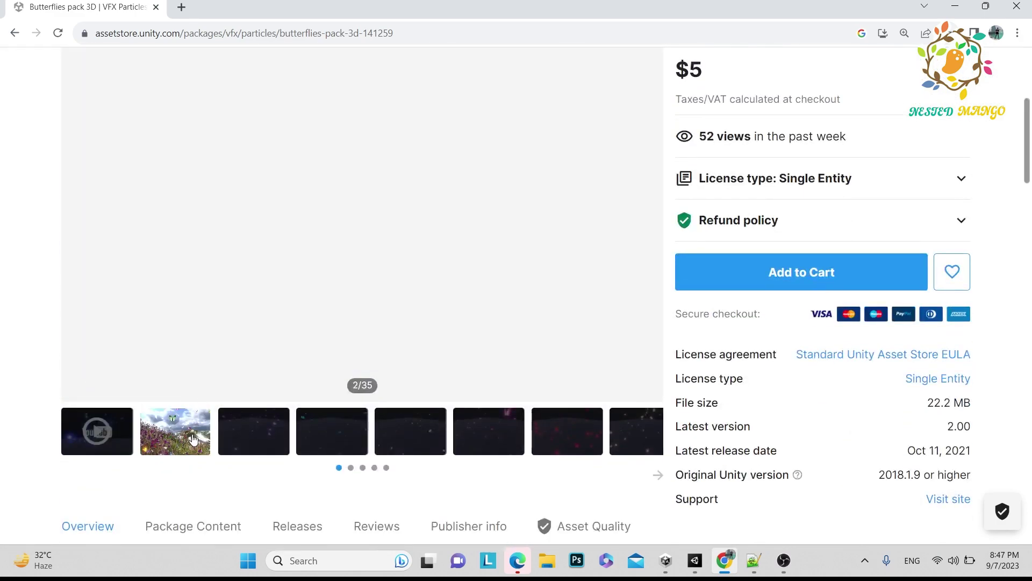
left_click(252, 433)
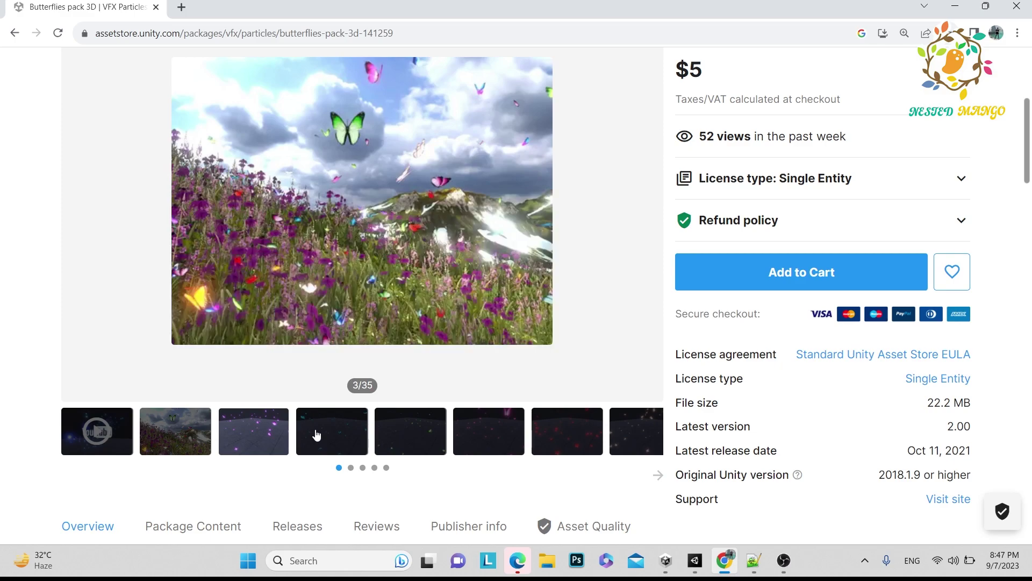
left_click(316, 435)
left_click(397, 423)
left_click(479, 433)
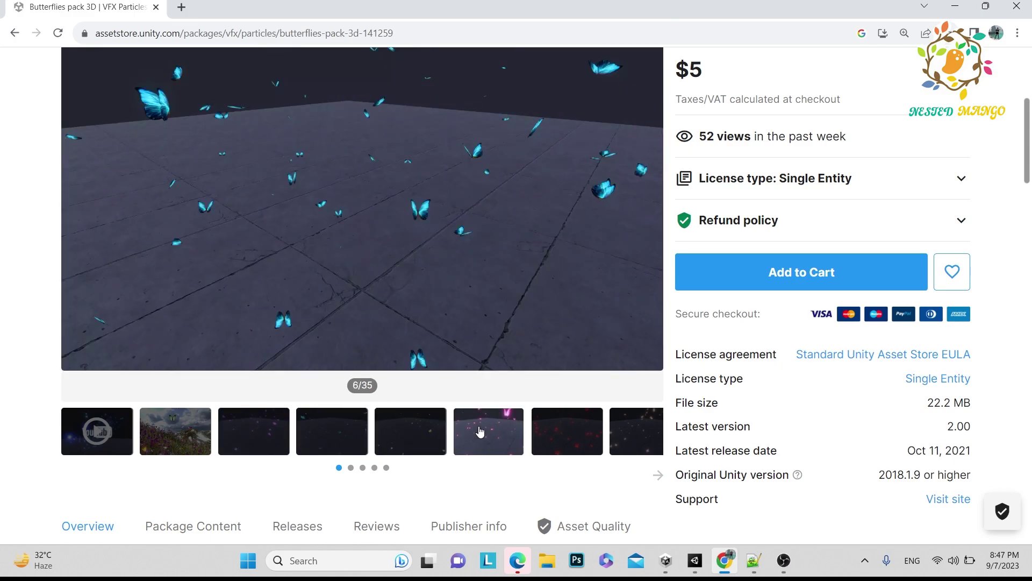
left_click(563, 431)
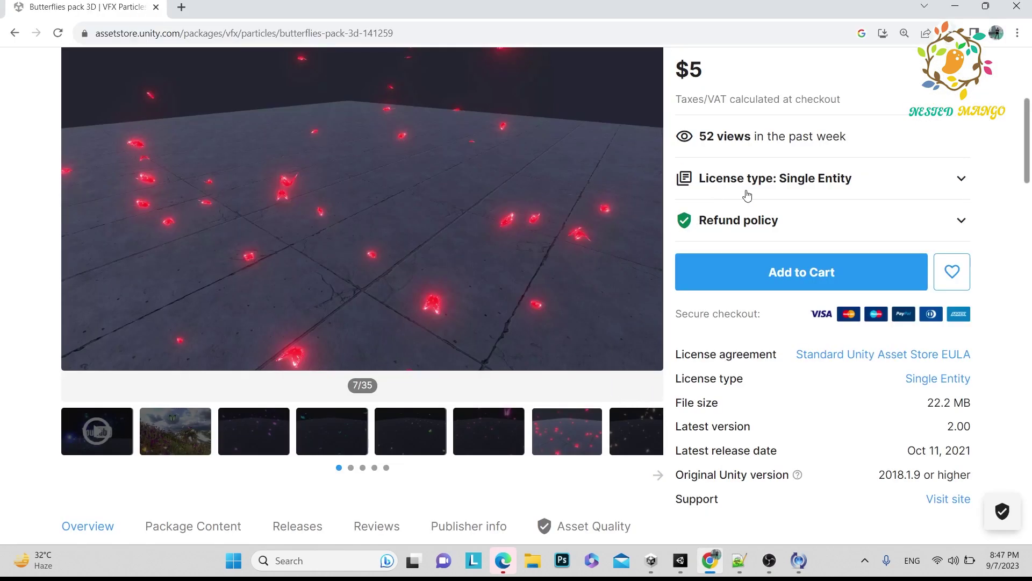
Copy the downloaded Butterflies folder into the project's Assets folder and let Unity reload.
left_click(682, 560)
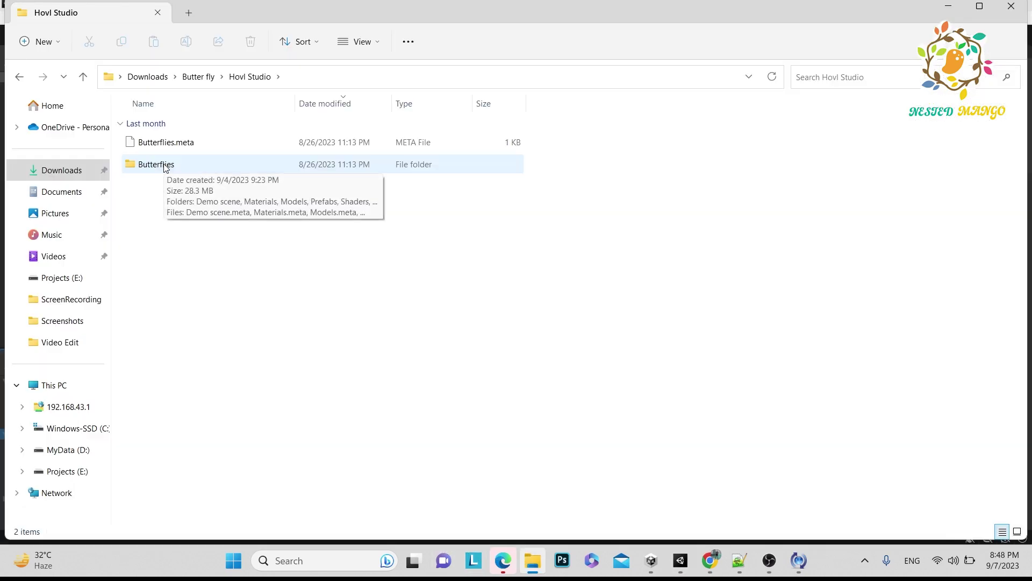
left_click(164, 164)
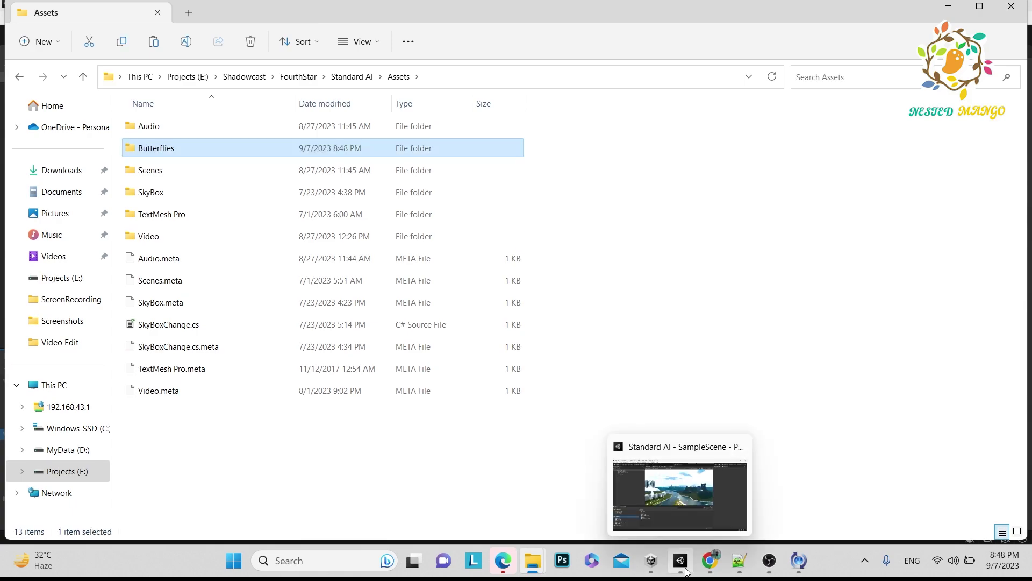
mouse_move(680, 561)
left_click(686, 570)
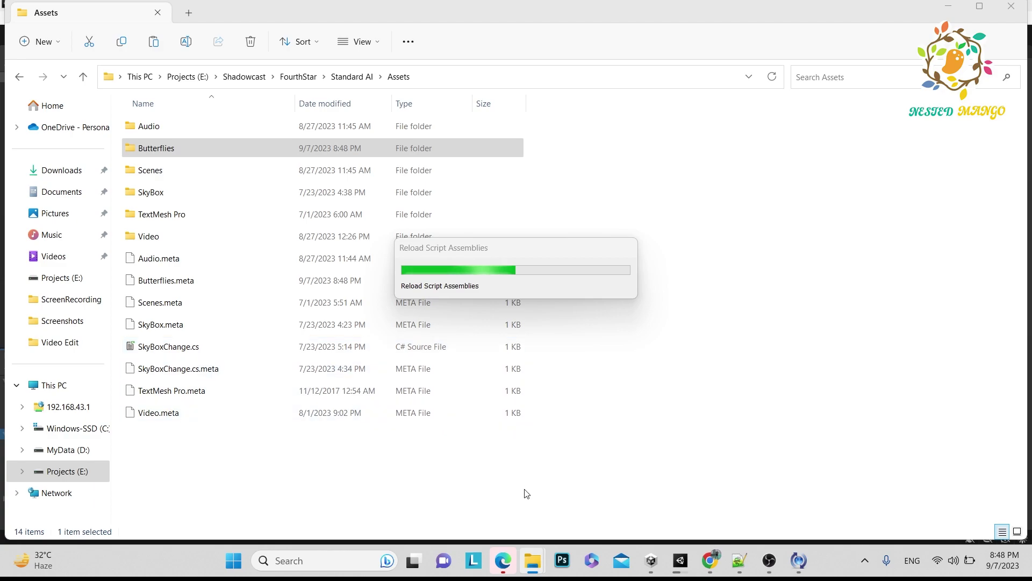
left_click(680, 561)
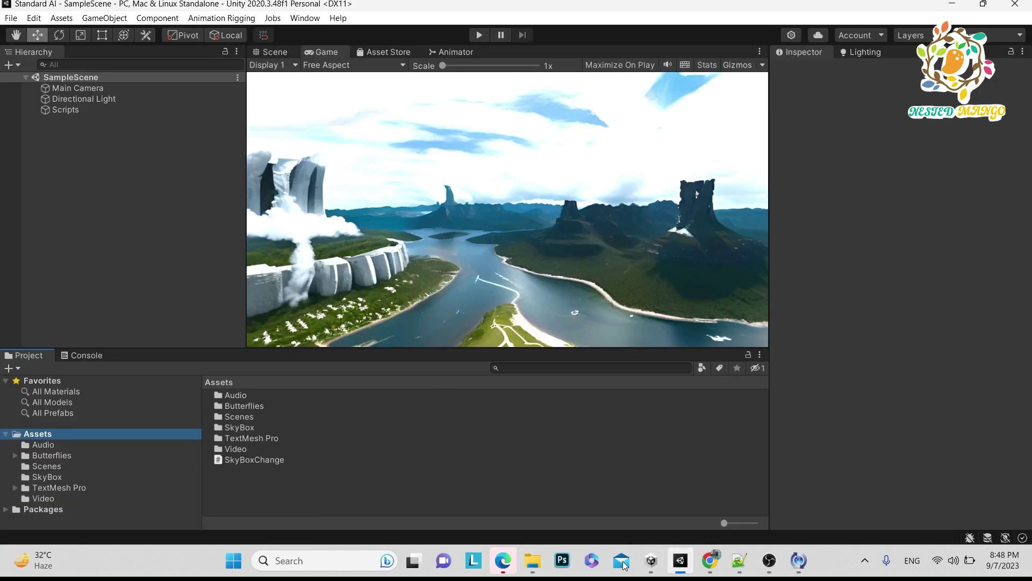
Open Butterflies > Prefabs and open the Butterflies 4 prefab in prefab mode.
left_click(710, 560)
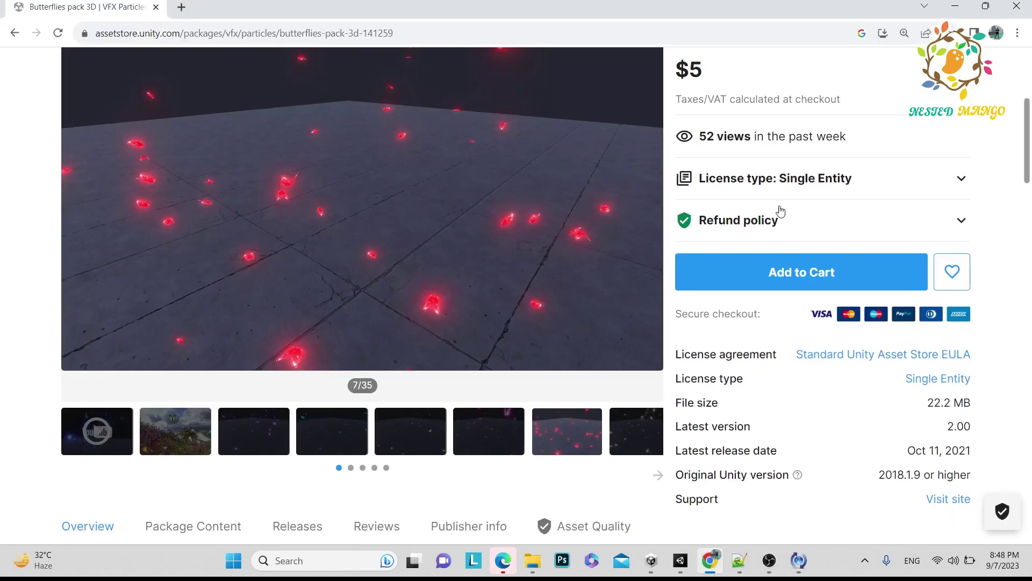
key("alt+Tab")
left_click(47, 456)
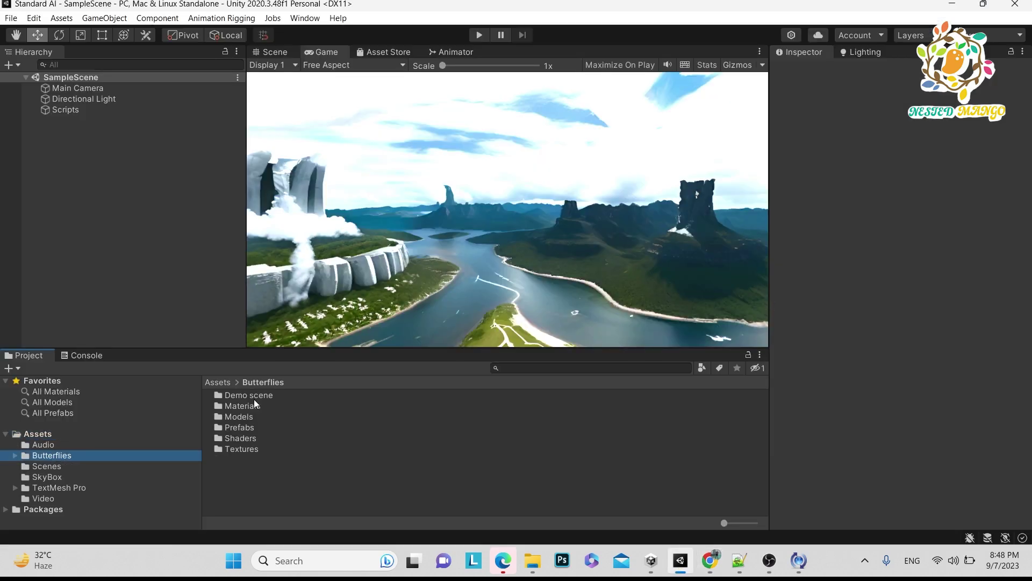
double_click(234, 430)
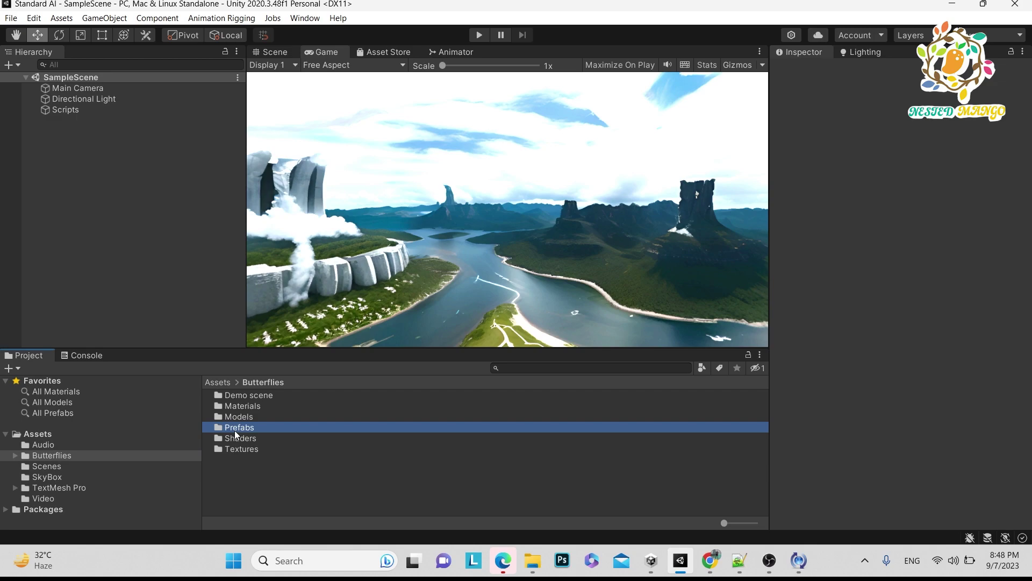
double_click(242, 428)
scroll(260, 459, "down", 8)
scroll(259, 459, "down", 5)
scroll(315, 458, "up", 10)
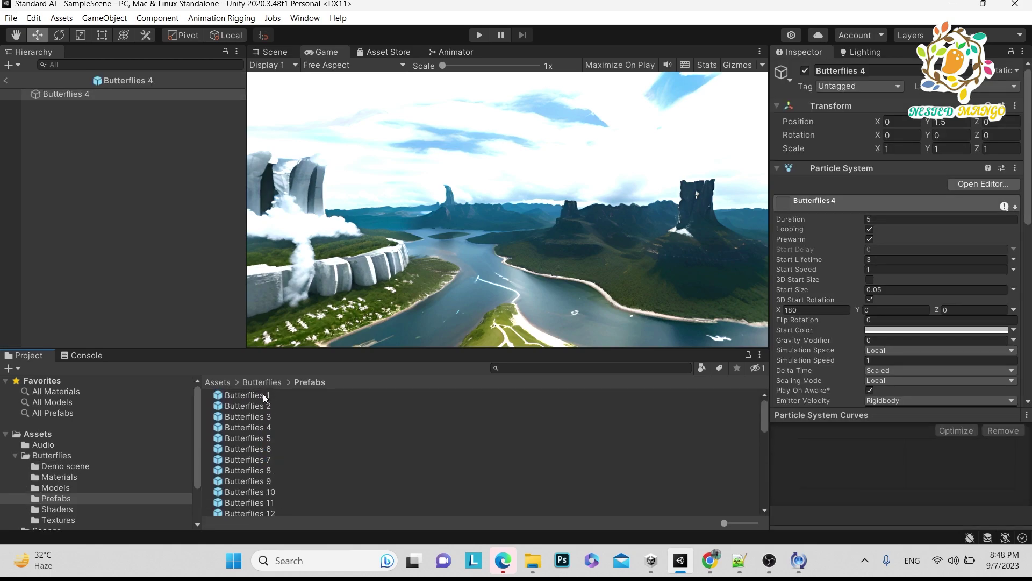
scroll(262, 395, "up", 2)
Add the Butterflies 1, 2, 4 and 6 prefabs to the SampleScene Hierarchy.
left_click_drag(200, 281, 154, 266)
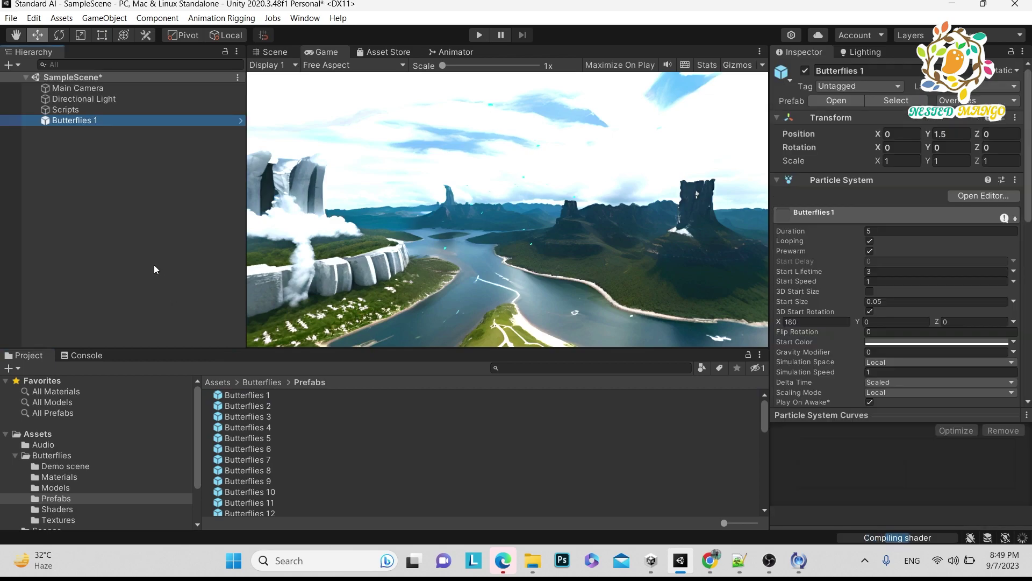
scroll(458, 217, "up", 2)
scroll(486, 252, "up", 2)
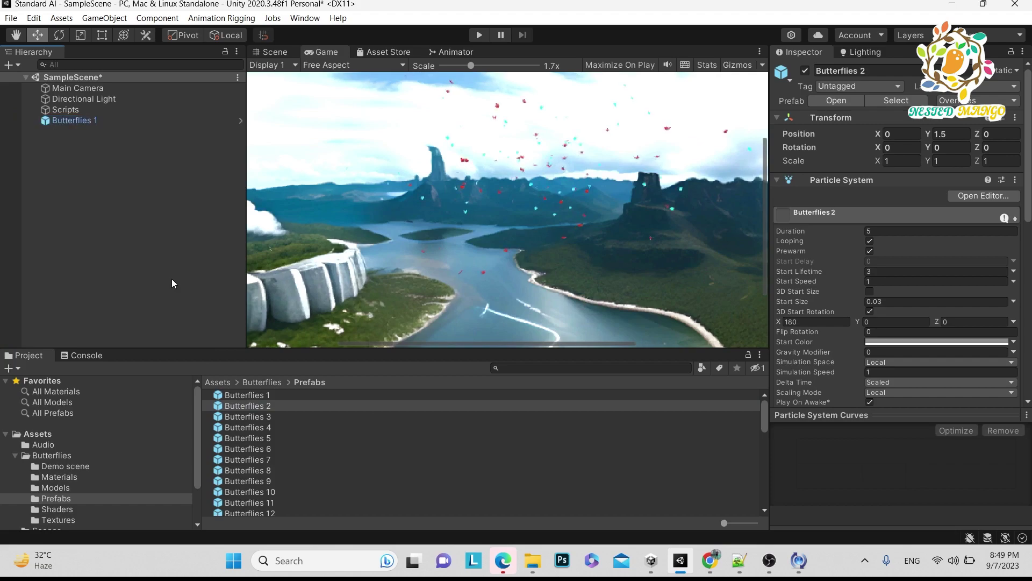
mouse_move(243, 410)
left_mouse_down()
mouse_move(172, 278)
mouse_move(190, 291)
left_mouse_up()
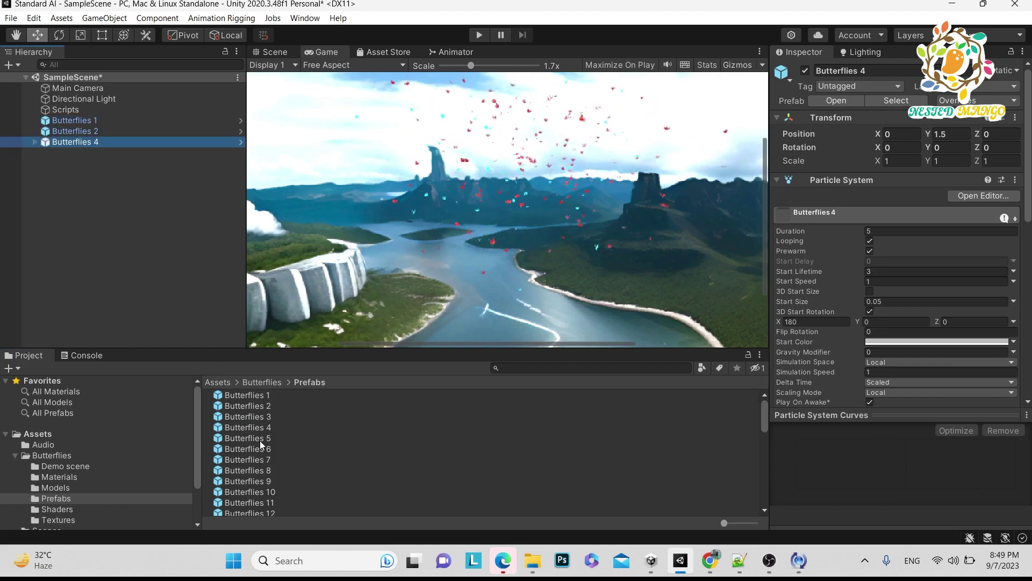
left_click_drag(252, 449, 147, 250)
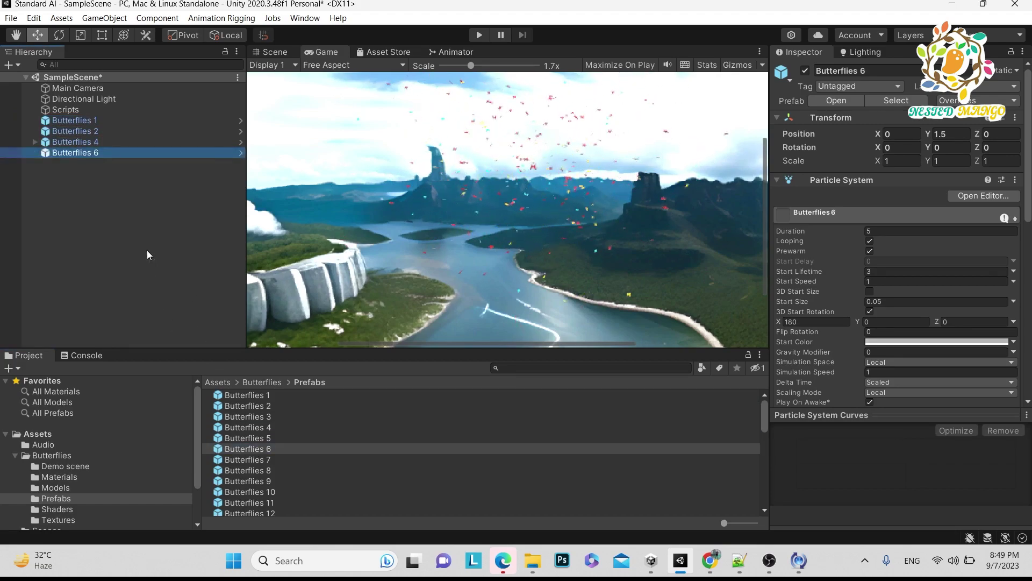
scroll(458, 219, "up", 1)
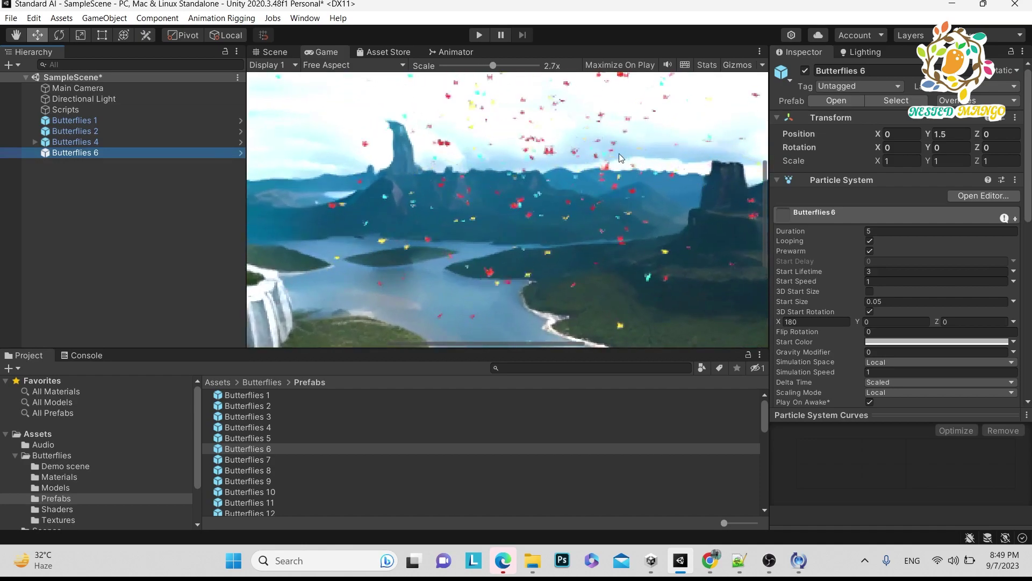
scroll(459, 222, "down", 2)
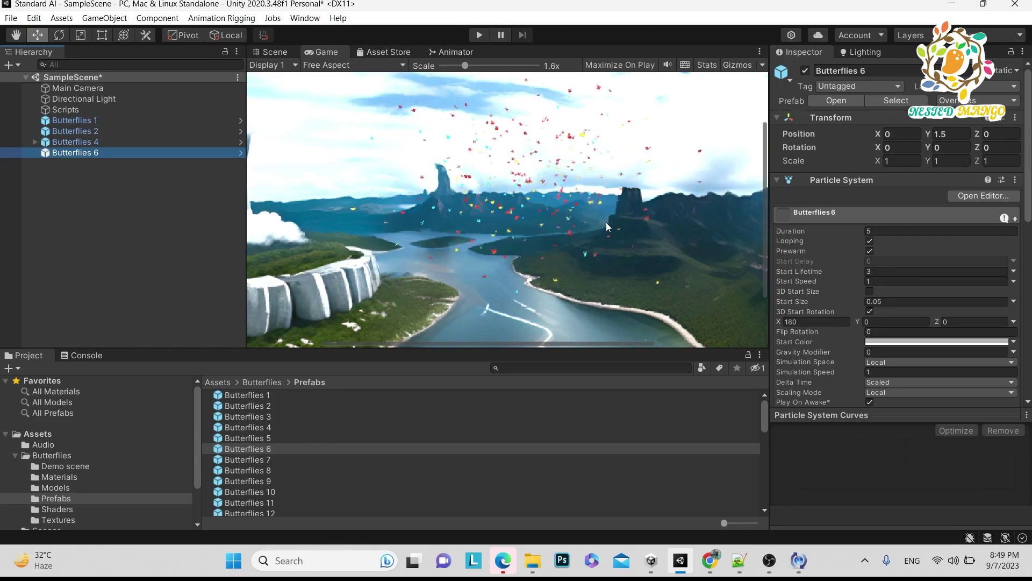
scroll(267, 427, "down", 3)
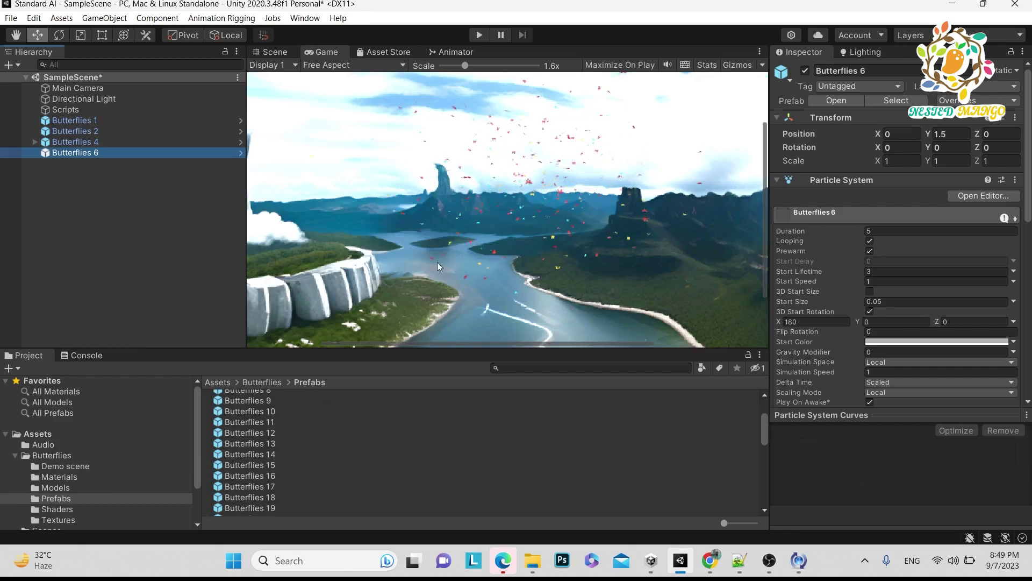
Save SampleScene, open Demo butterflies, reset Game view scale to 1x and select Main Camera.
left_click(56, 467)
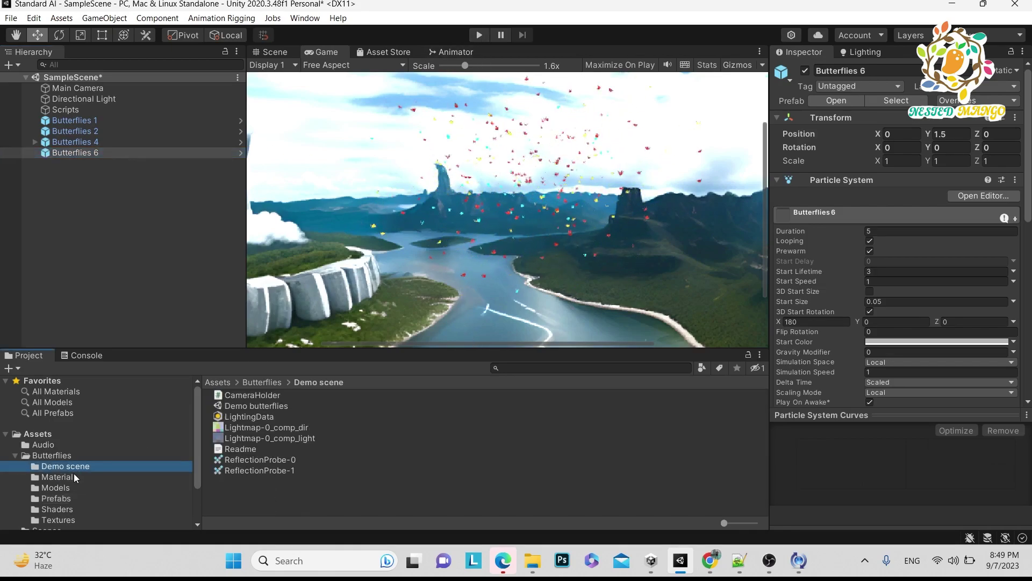
double_click(255, 407)
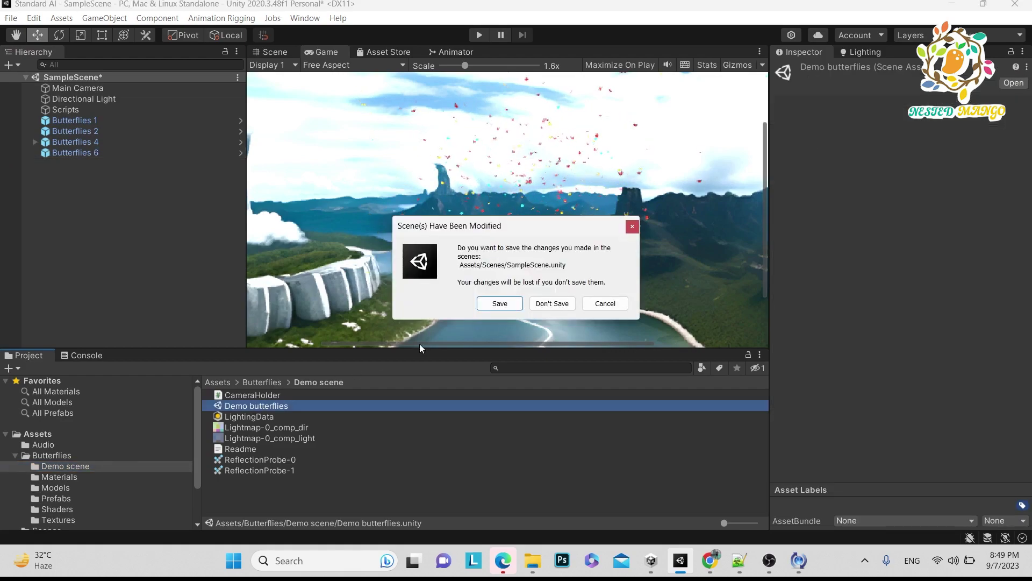
left_click(500, 304)
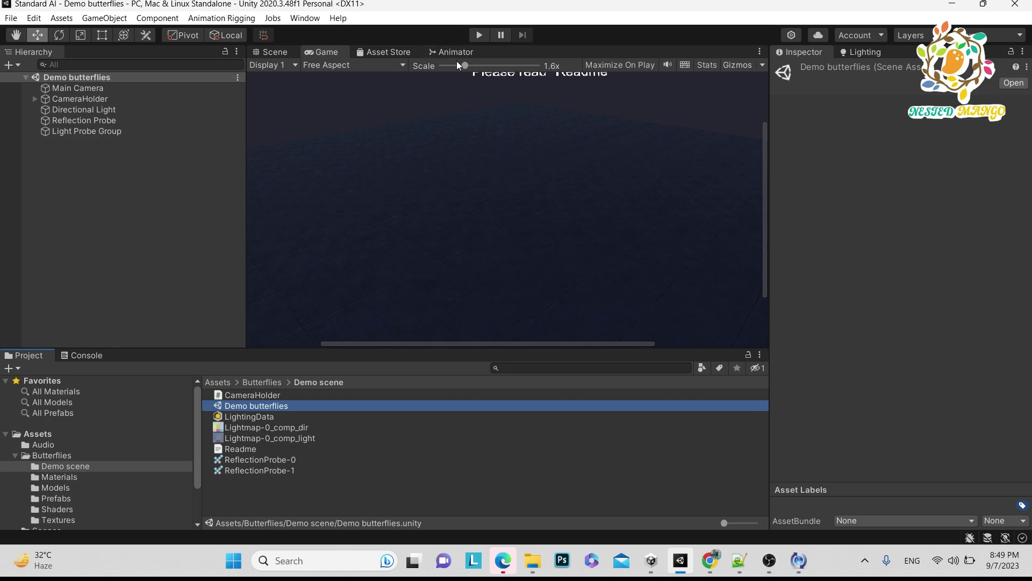
left_click_drag(456, 61, 449, 63)
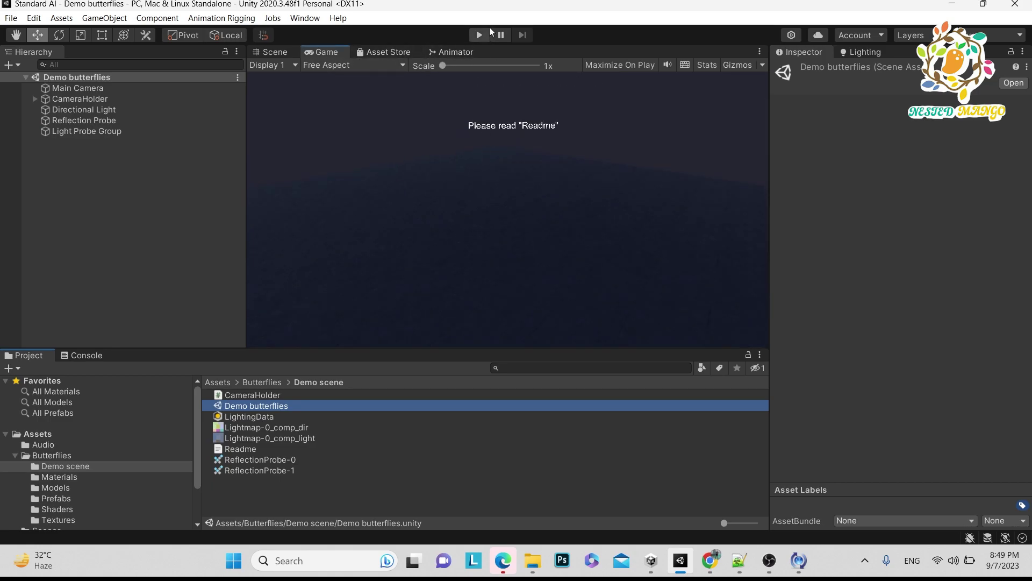
left_click(88, 90)
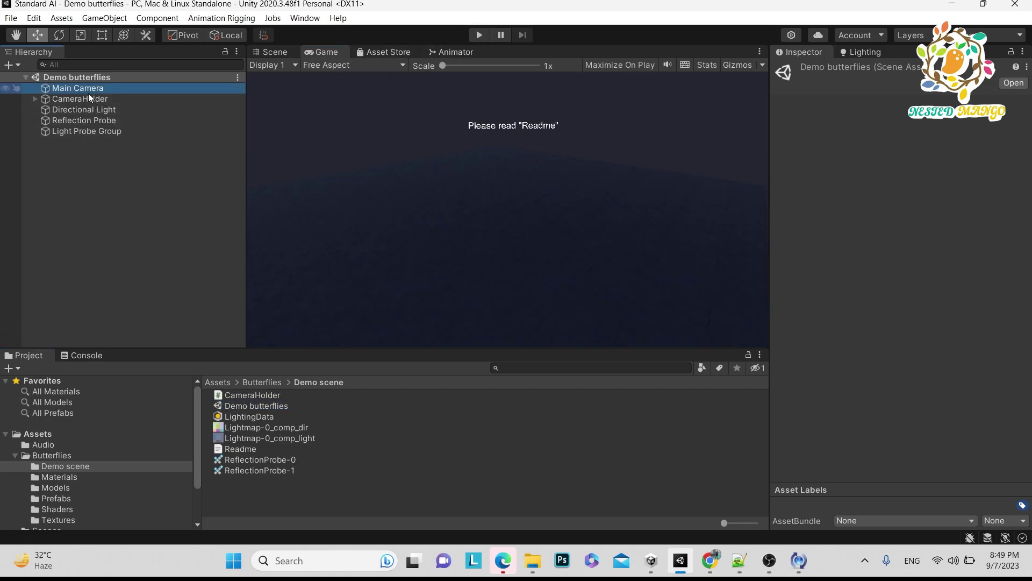
scroll(844, 265, "down", 8)
scroll(854, 275, "down", 3)
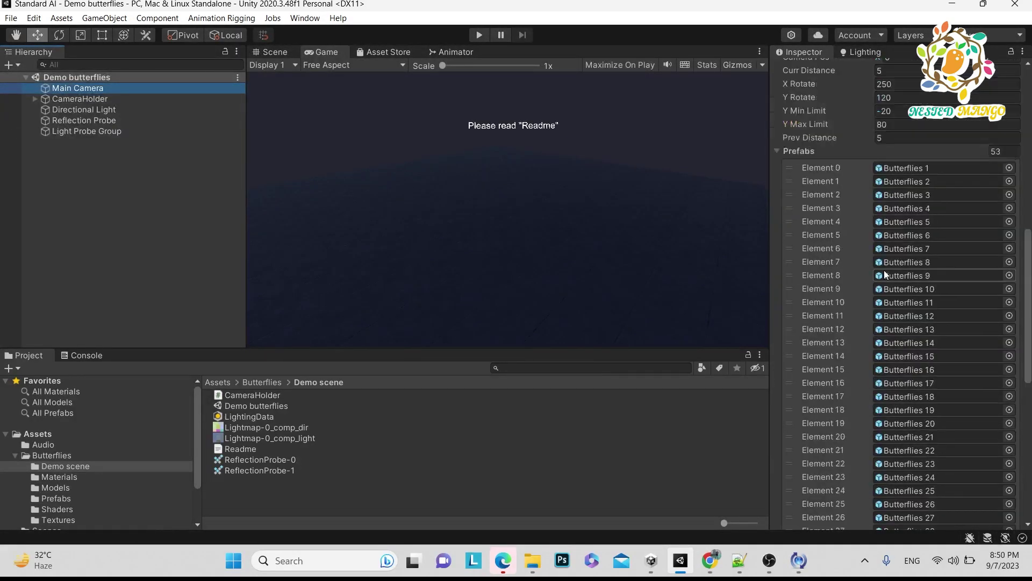
scroll(867, 282, "up", 5)
scroll(875, 270, "up", 3)
scroll(865, 357, "down", 3)
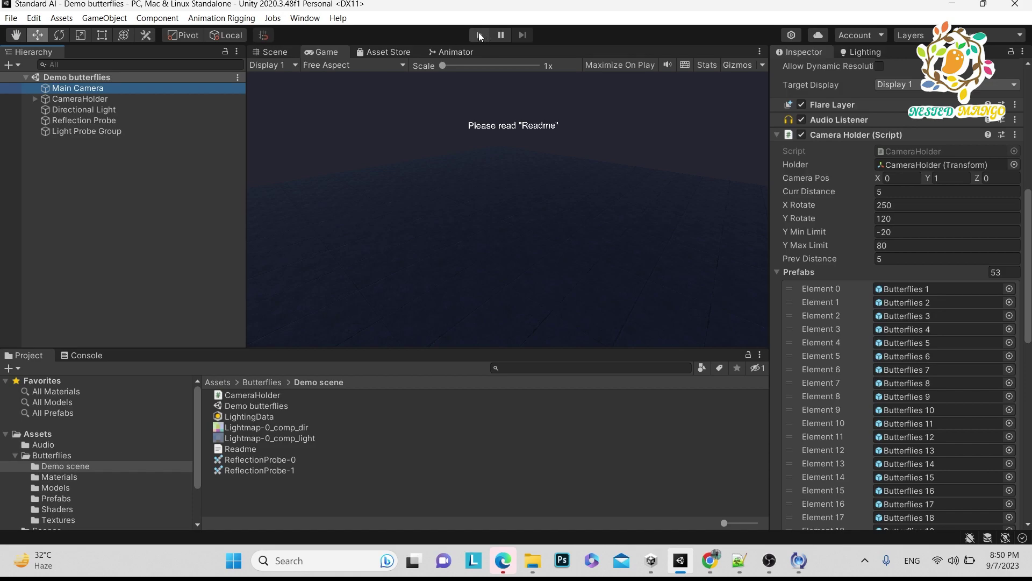
Play the demo and step through the butterfly effects with Next effect, up to Butterflies 49.
left_click(479, 35)
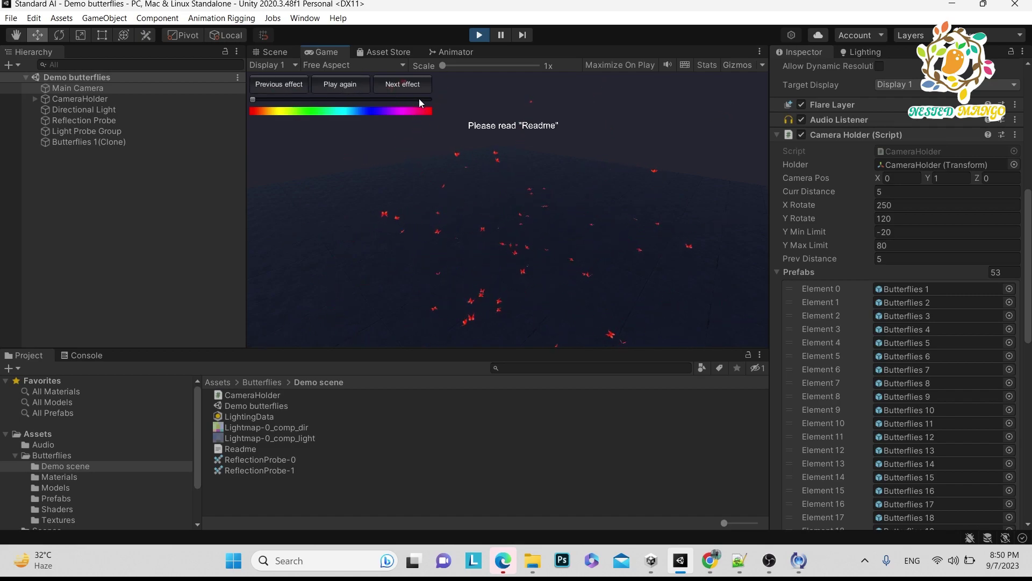
left_click(392, 89)
left_click(393, 90)
left_click(393, 89)
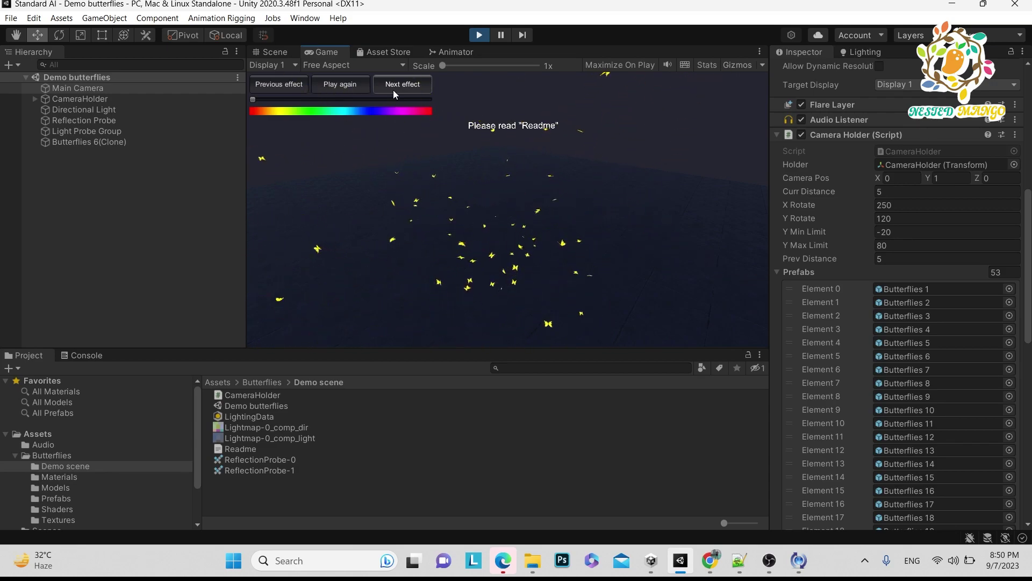
left_click(393, 95)
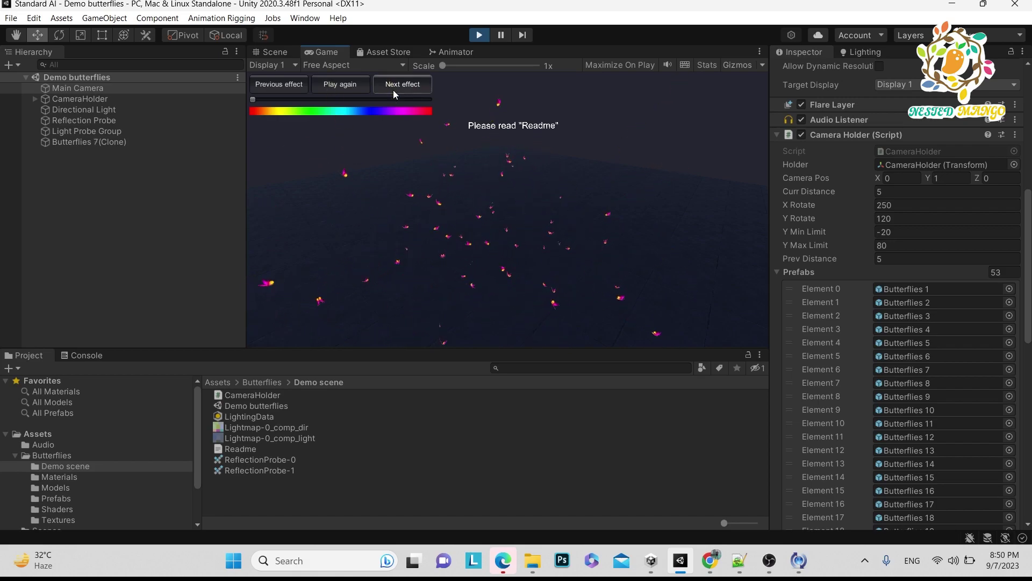
left_click(393, 95)
left_click(393, 91)
left_click(393, 91)
left_click(394, 90)
left_click(395, 90)
left_click(395, 91)
left_click(396, 91)
left_click(397, 91)
left_click(395, 91)
left_click(398, 93)
left_click(399, 93)
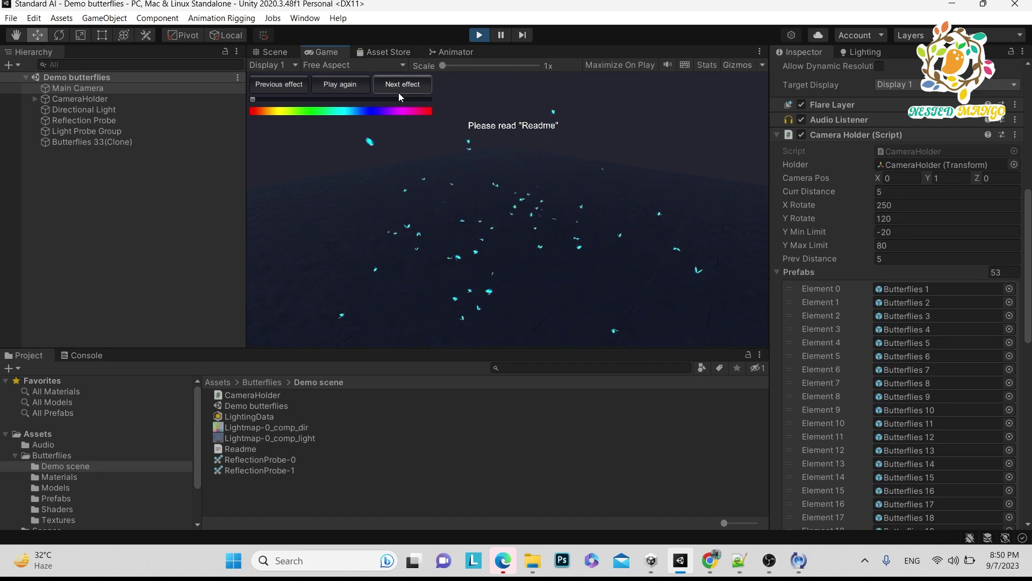
left_click(403, 95)
left_click(408, 89)
left_click(408, 89)
left_click(407, 90)
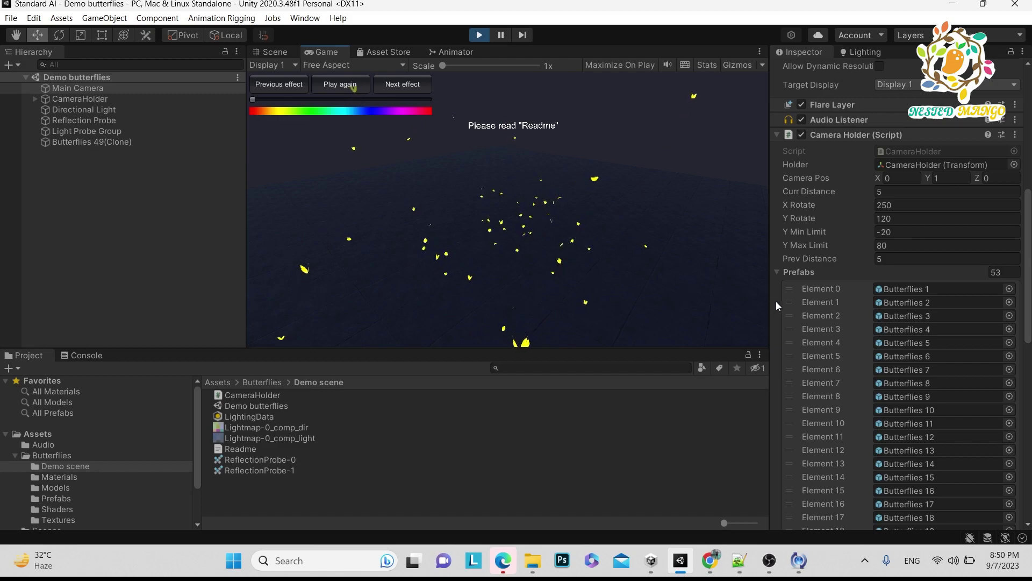
Exit Play mode, open Butterflies 1 and expand its Butterflies material properties in the Inspector.
left_click(879, 295)
double_click(251, 396)
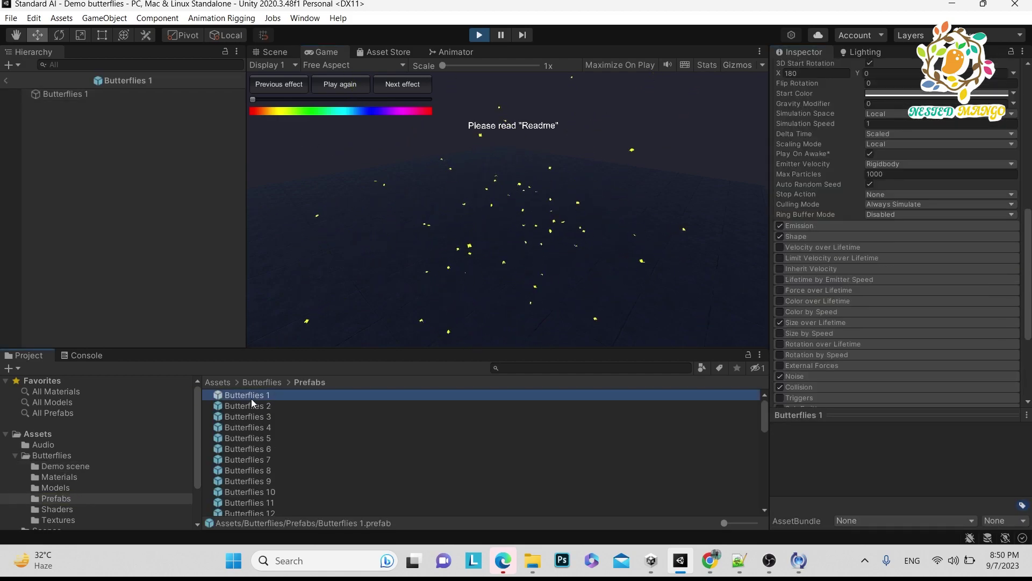
left_click(480, 35)
left_click(84, 94)
scroll(831, 218, "up", 10)
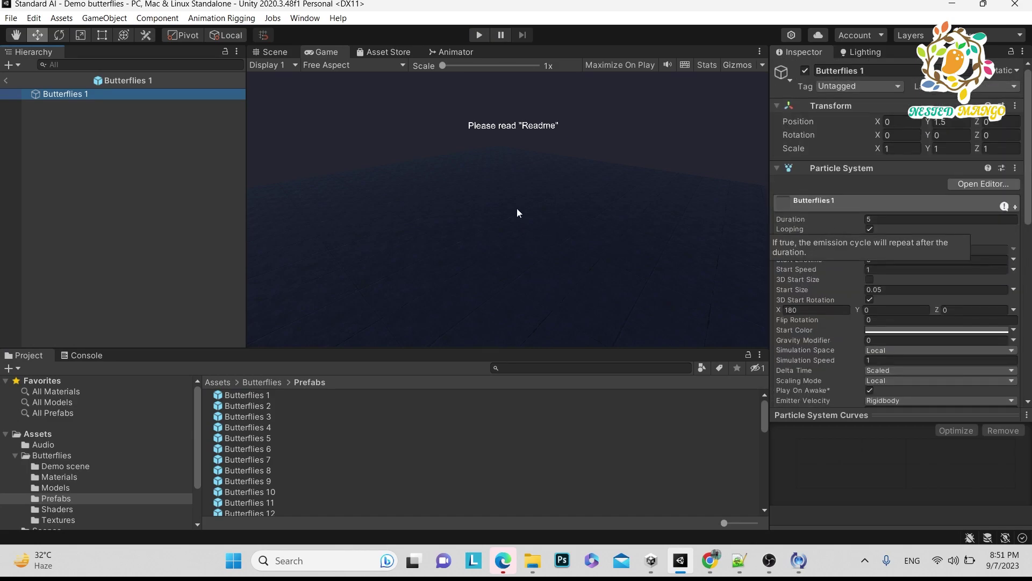
scroll(850, 265, "down", 10)
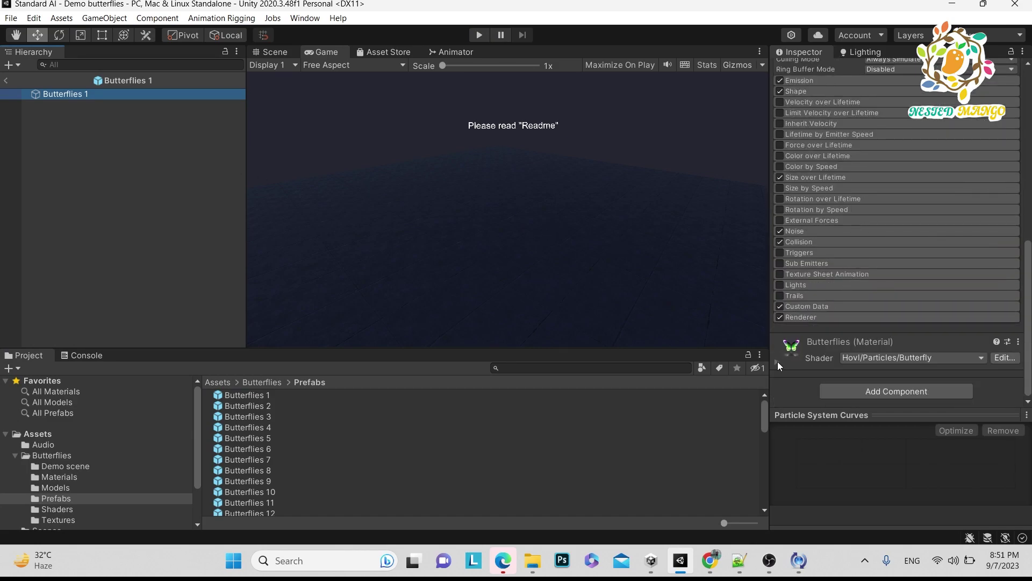
mouse_move(803, 361)
left_click(778, 360)
scroll(887, 323, "down", 3)
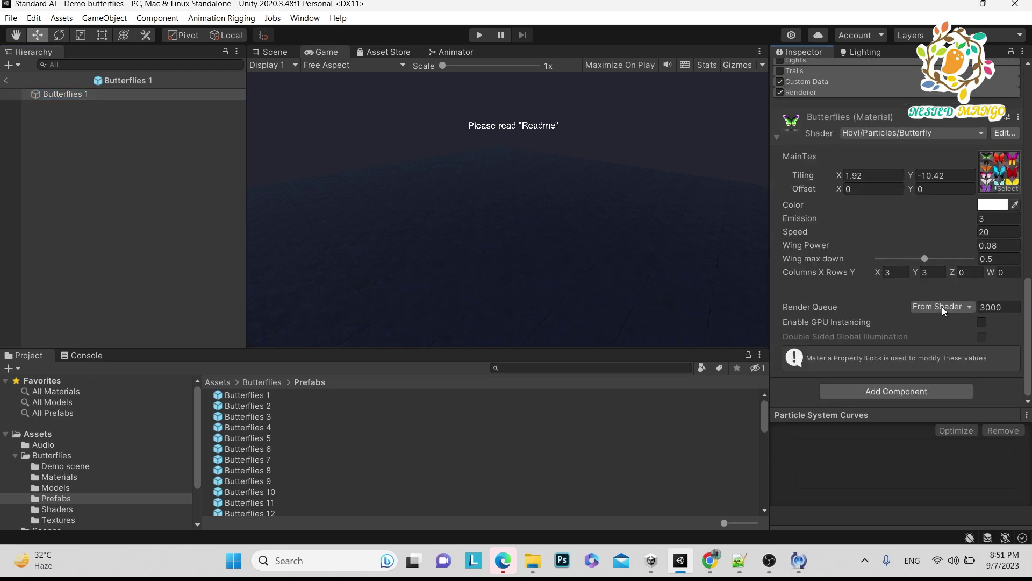
scroll(865, 279, "up", 3)
scroll(974, 282, "down", 3)
left_click(707, 561)
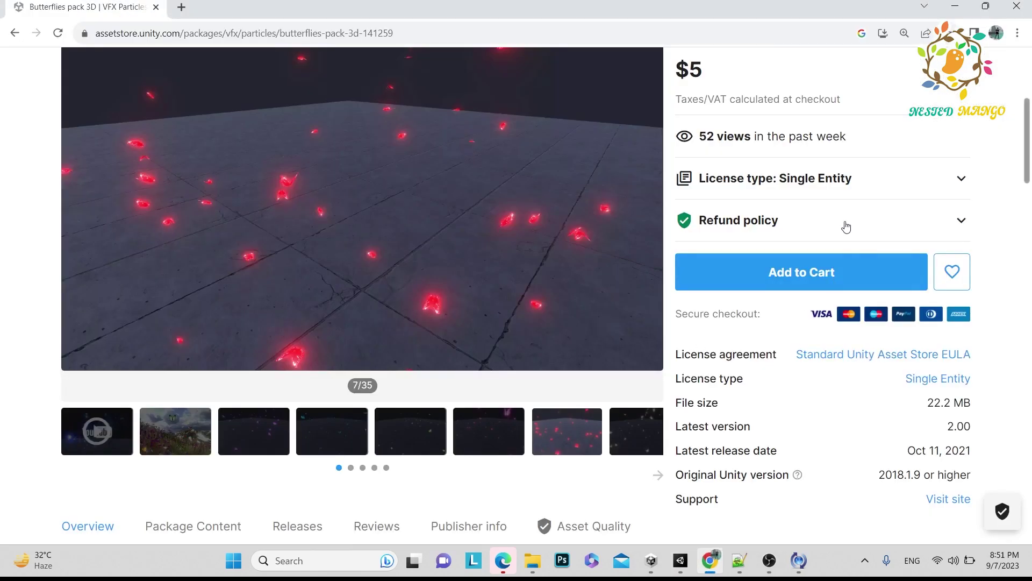
scroll(830, 202, "up", 1)
scroll(747, 298, "up", 2)
scroll(742, 281, "up", 2)
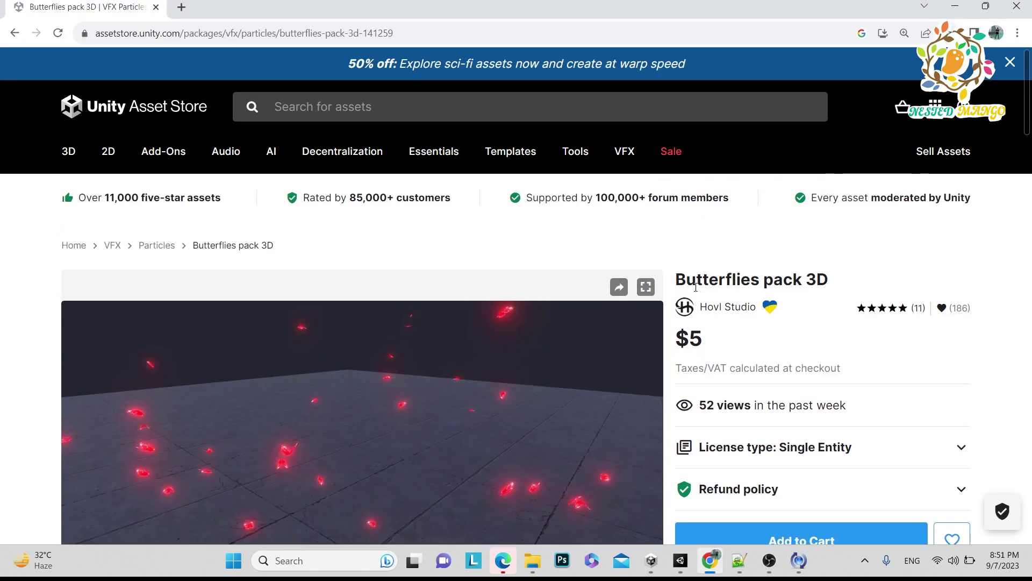
Switch to the Scene view to watch the Butterflies 1 particle effect simulate.
key("alt+Tab")
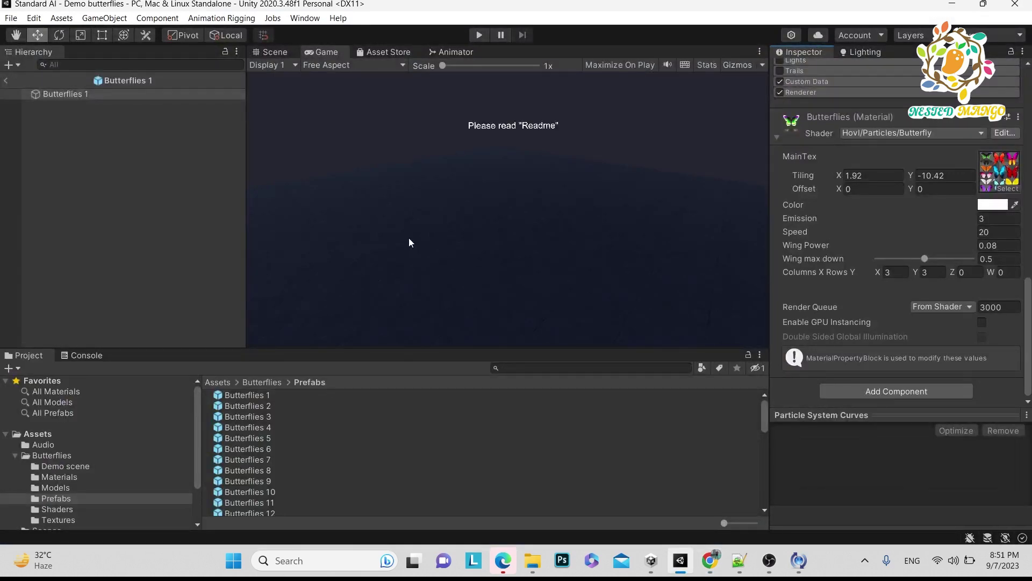
left_click(270, 56)
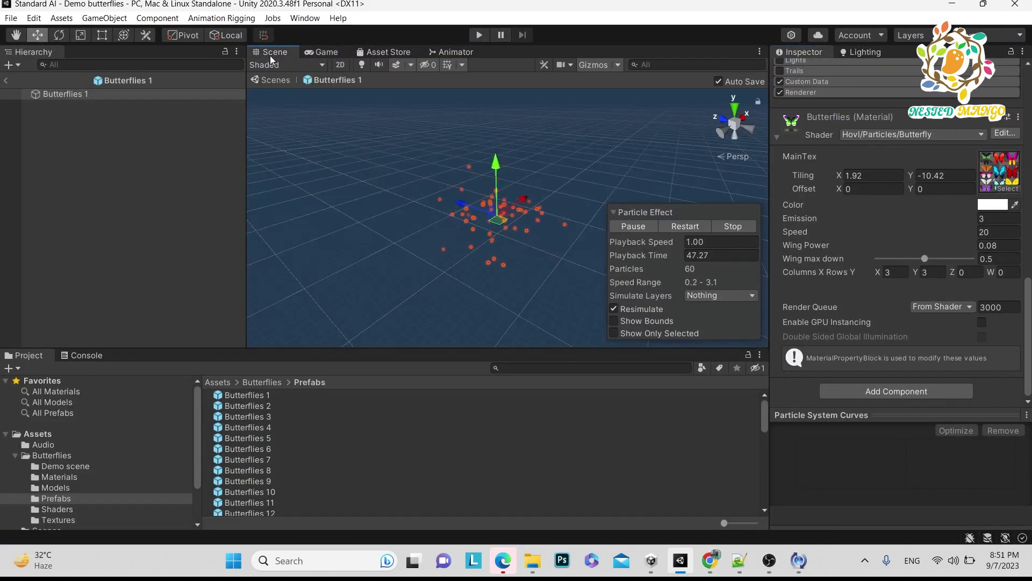